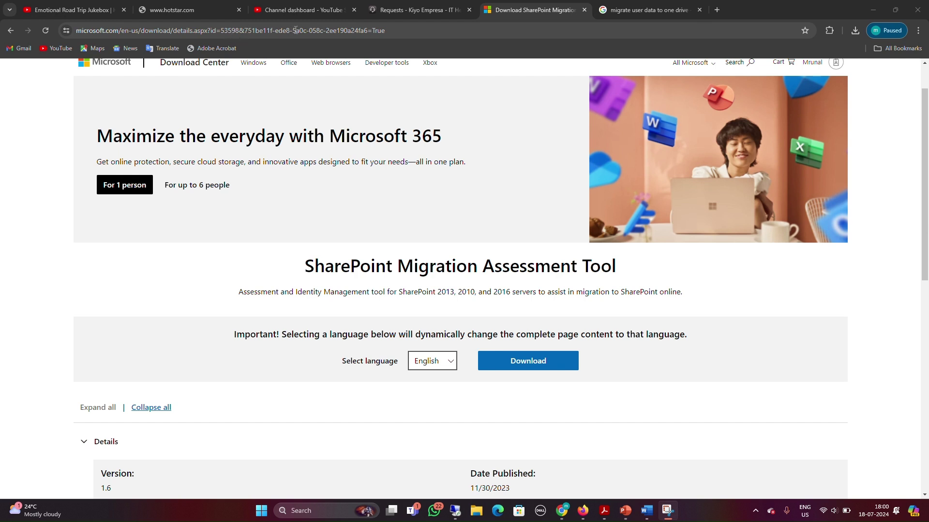
- Check the recent download history for the spmtsetup.exe installer from the SharePoint Migration Assessment Tool download page
left_click(395, 32)
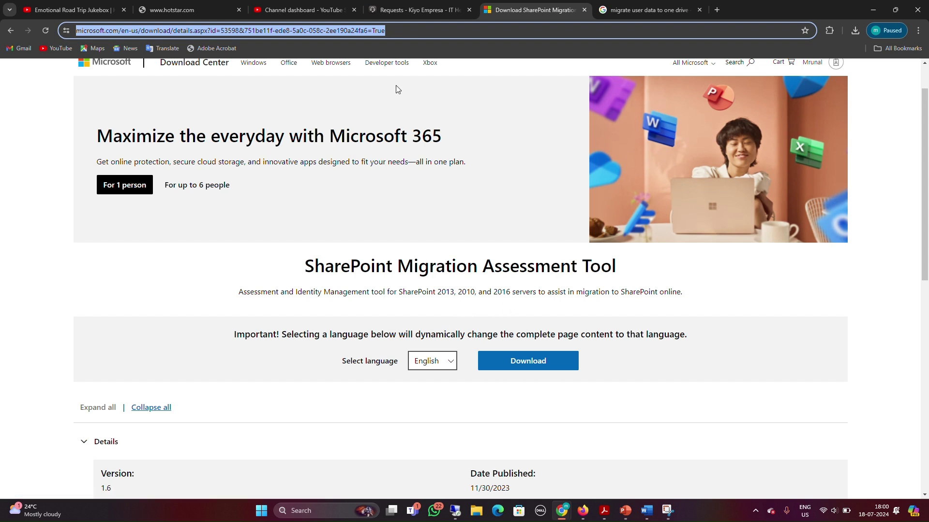
left_click(413, 18)
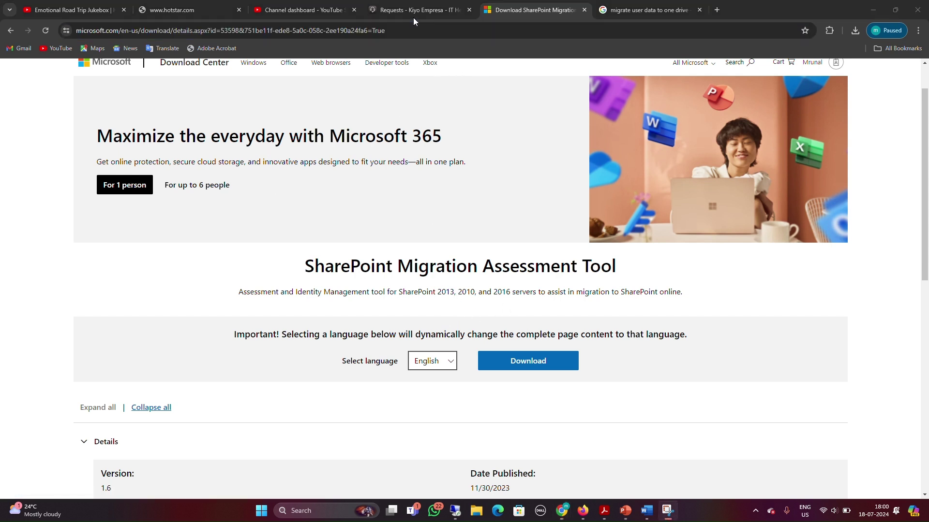
left_click(853, 30)
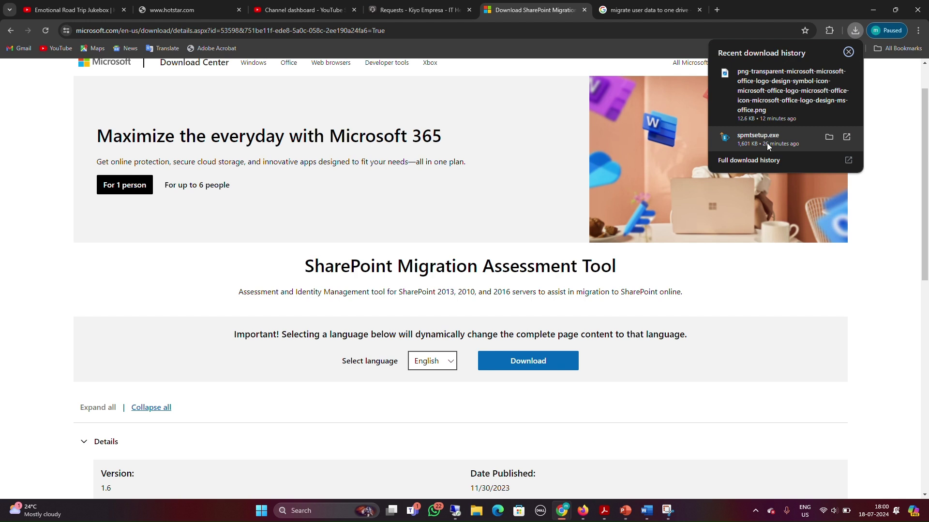
left_click(413, 31)
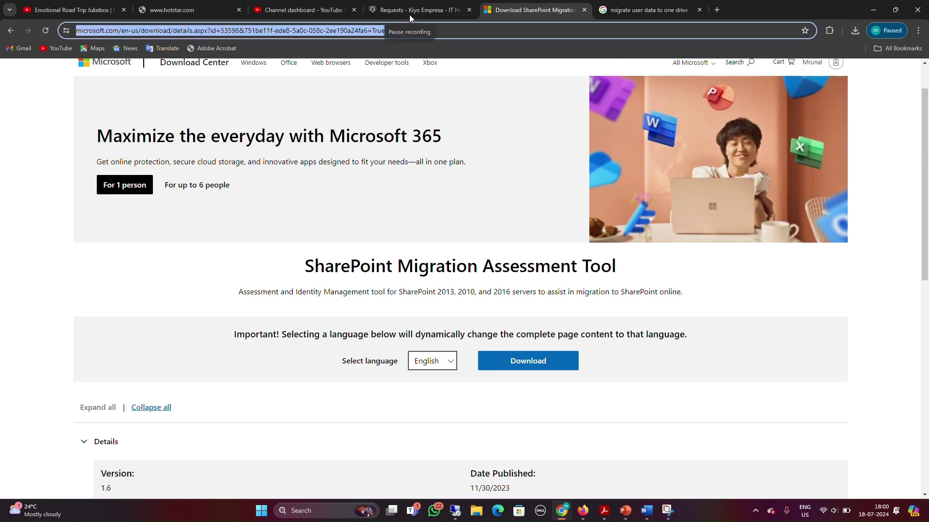
- Launch the SharePoint Migration Tool from the desktop and sign in with the listed Microsoft account
key("super+d")
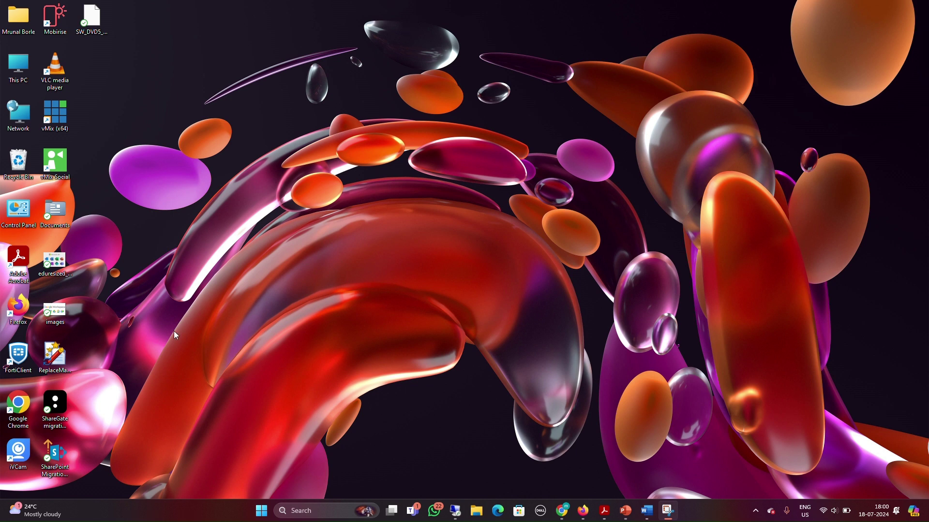
left_click(65, 463)
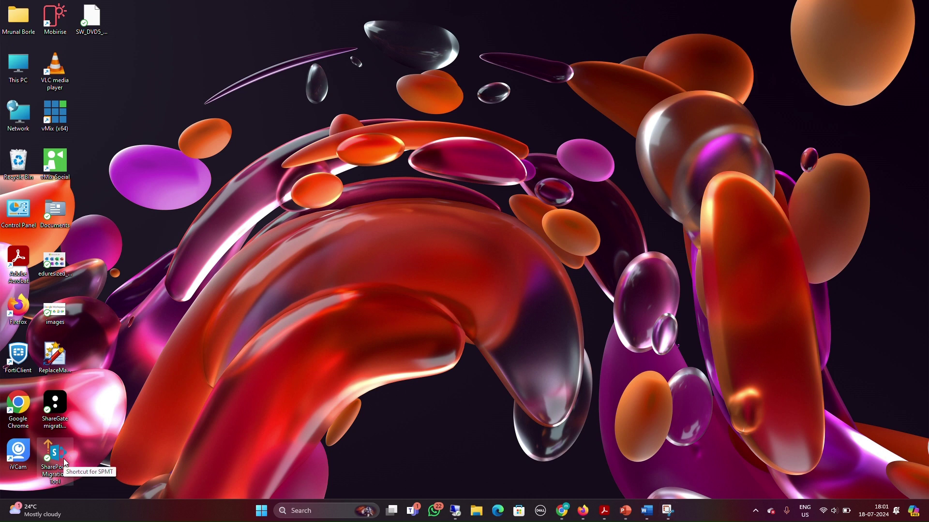
double_click(65, 462)
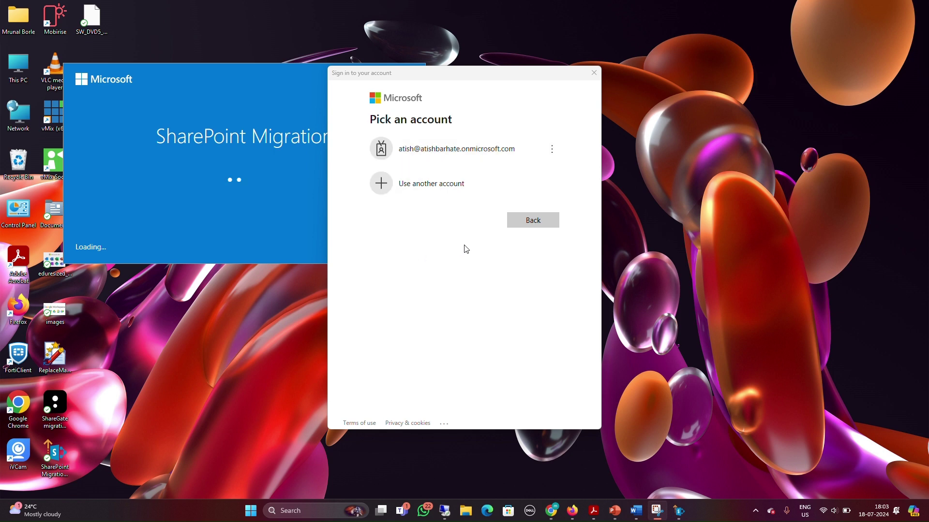
left_click(521, 164)
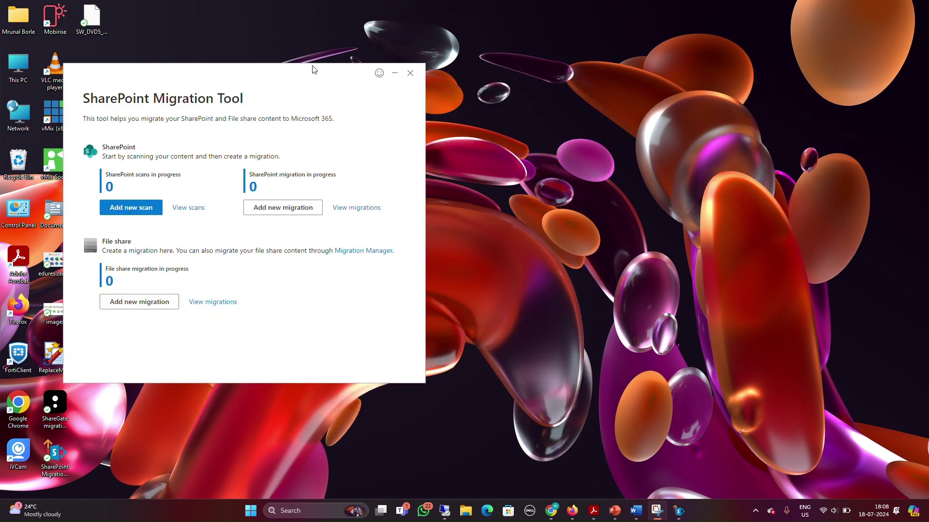
- Add a new file share migration using the single file share source method
left_click(308, 71)
left_click_drag(308, 72, 529, 77)
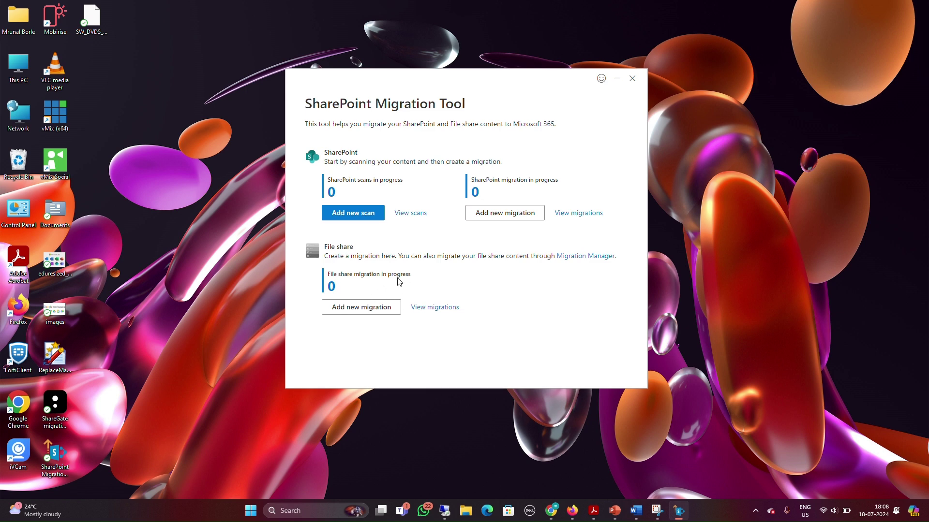
left_click(378, 316)
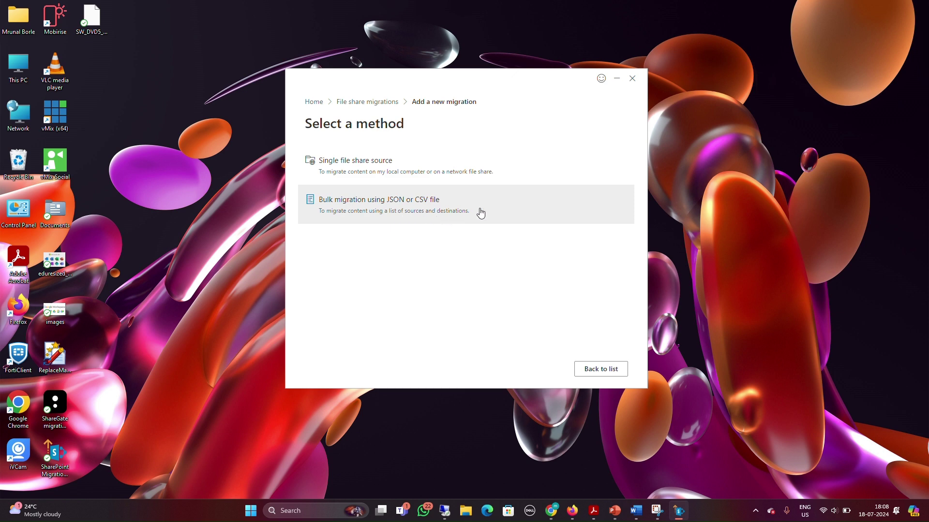
left_click(410, 181)
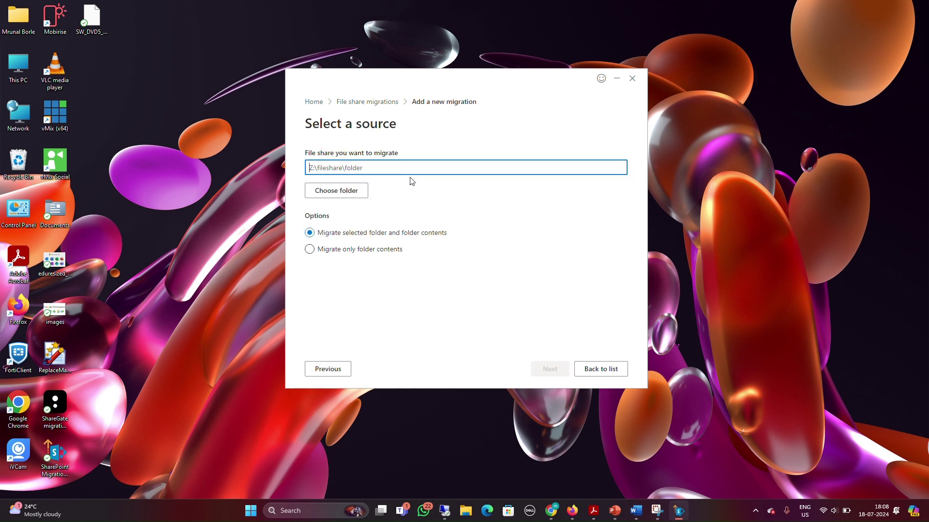
- Choose the personal profile folder under C:\Users as the source, migrating the selected folder and its contents
left_click(346, 194)
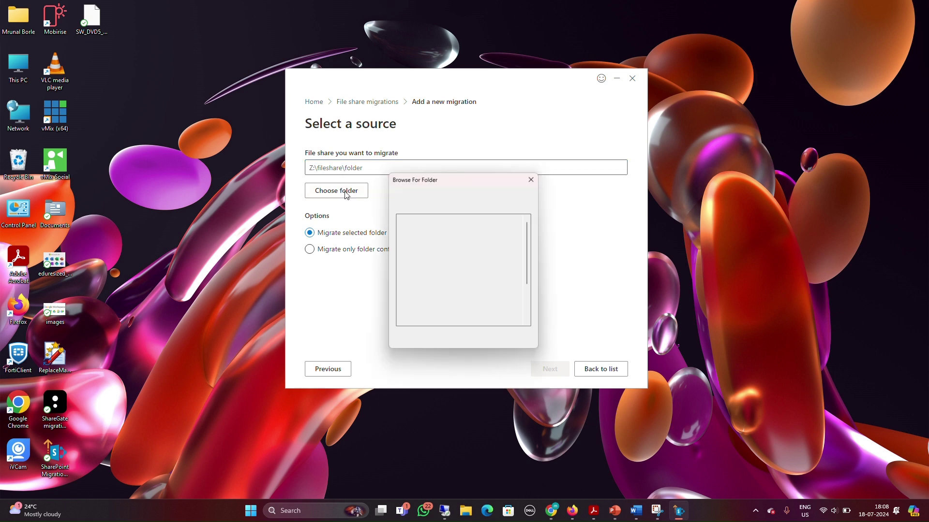
scroll(459, 296, "down", 3)
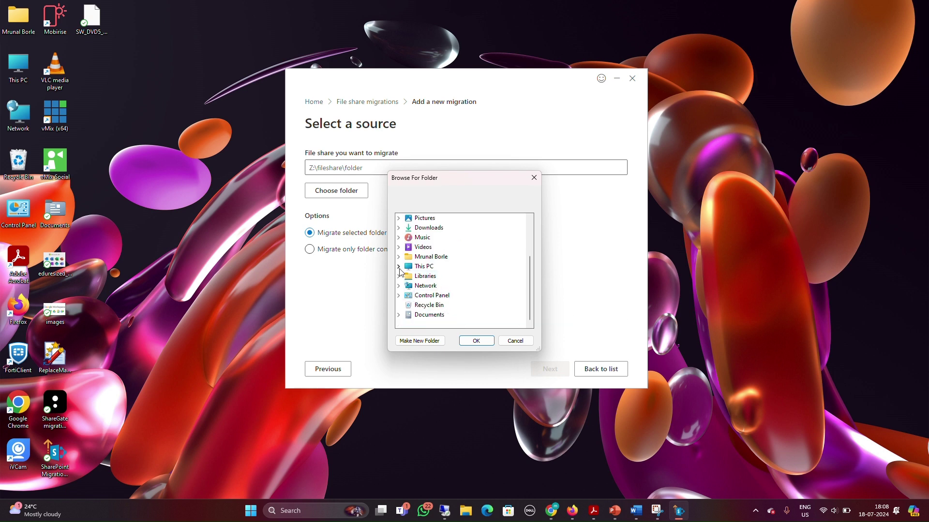
left_click(414, 268)
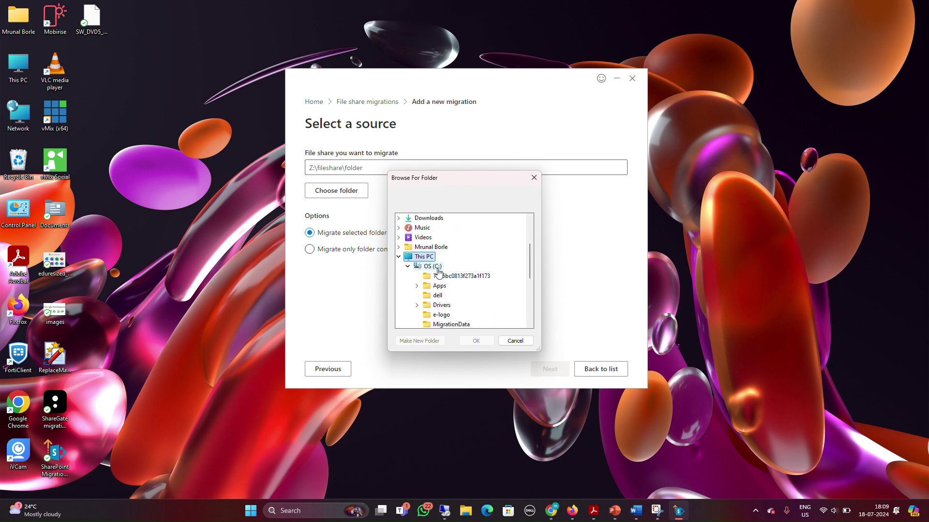
scroll(445, 315, "down", 1)
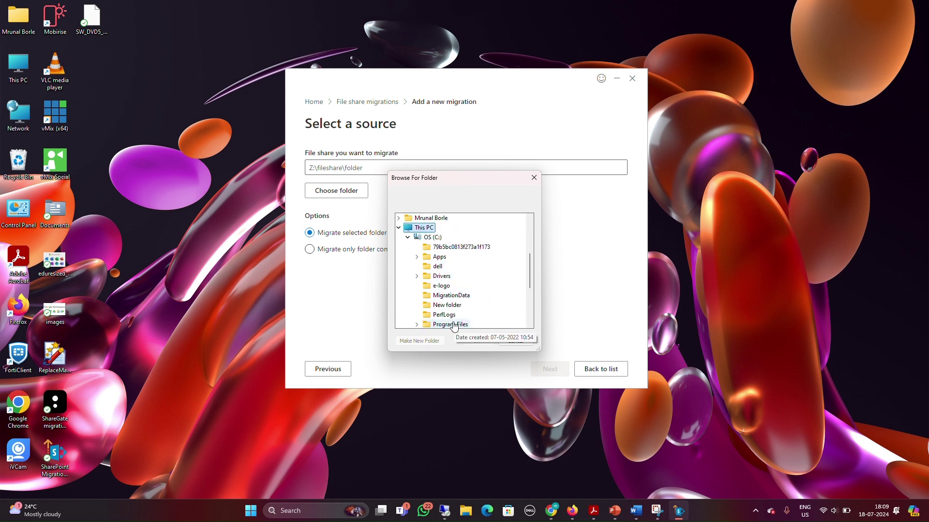
scroll(454, 327, "down", 2)
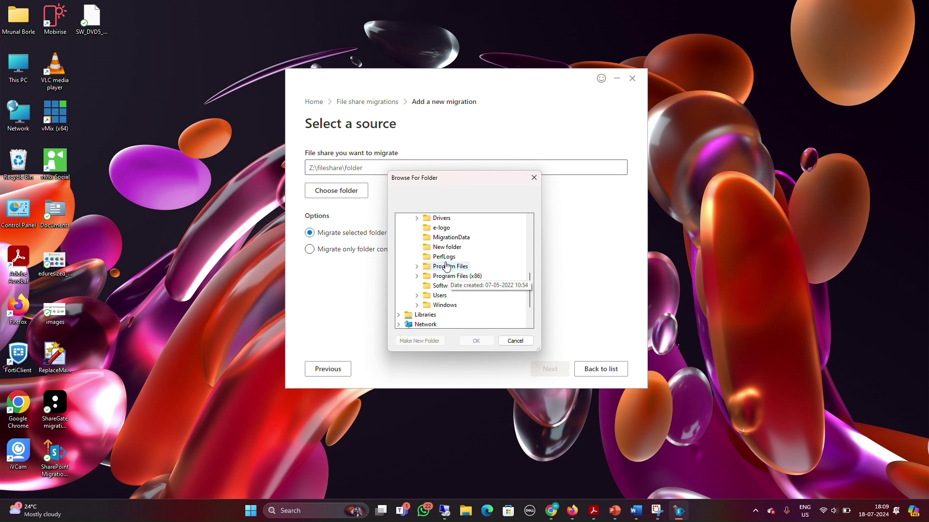
left_click(417, 296)
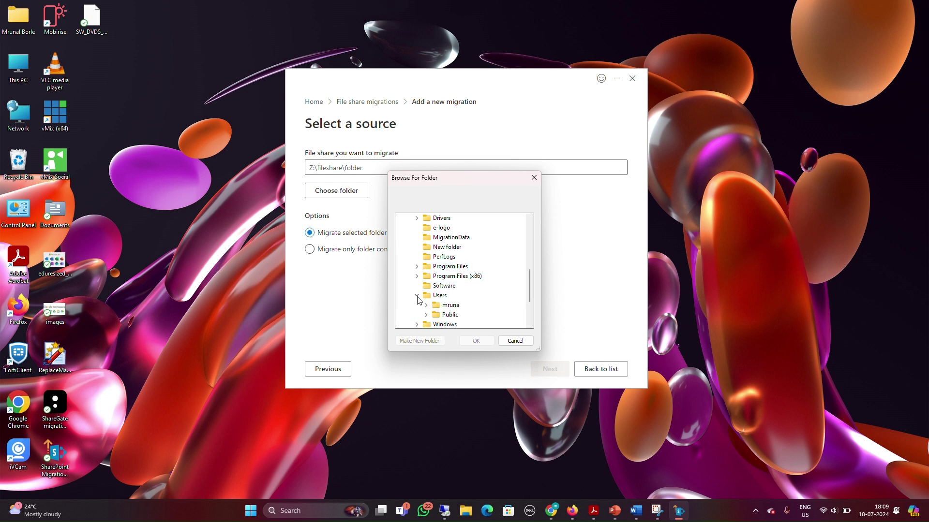
double_click(449, 306)
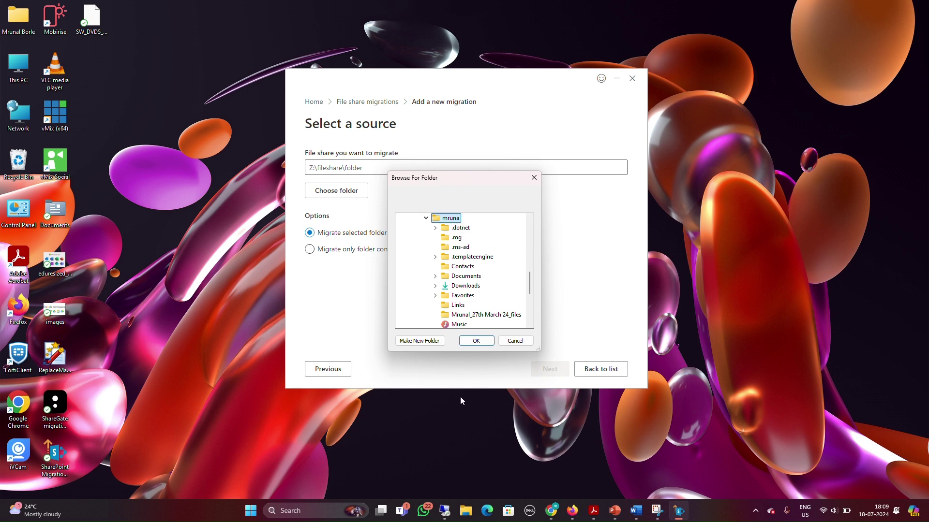
left_click(477, 341)
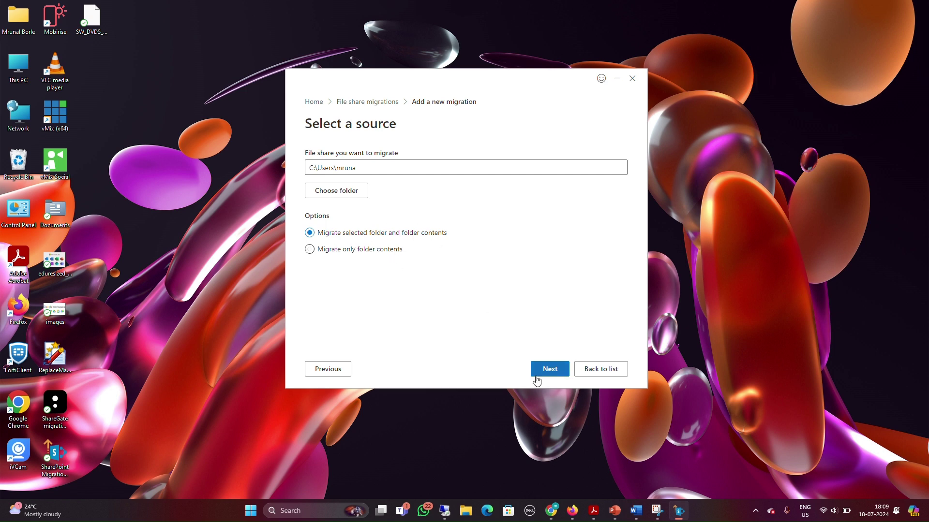
left_click(555, 370)
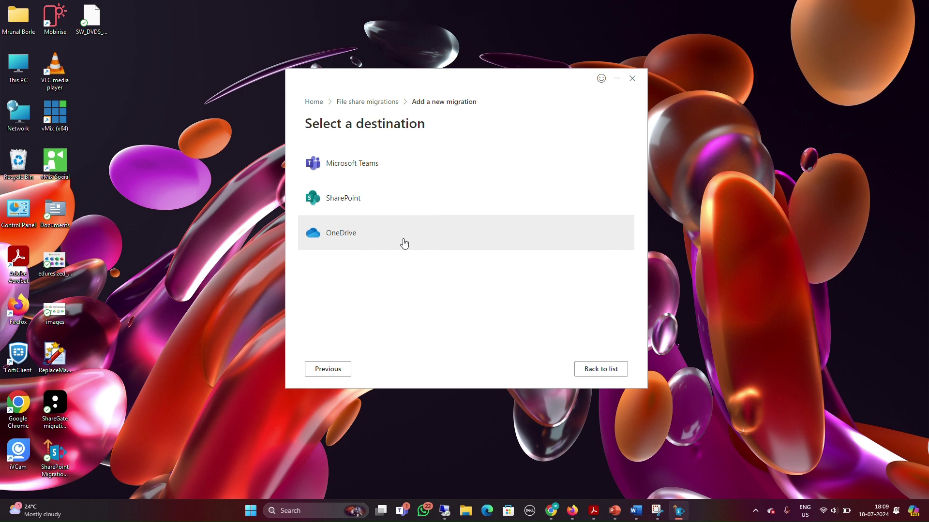
- Set OneDrive as the destination using the account's e-mail and the Documents location, and accept the migration review
left_click(377, 237)
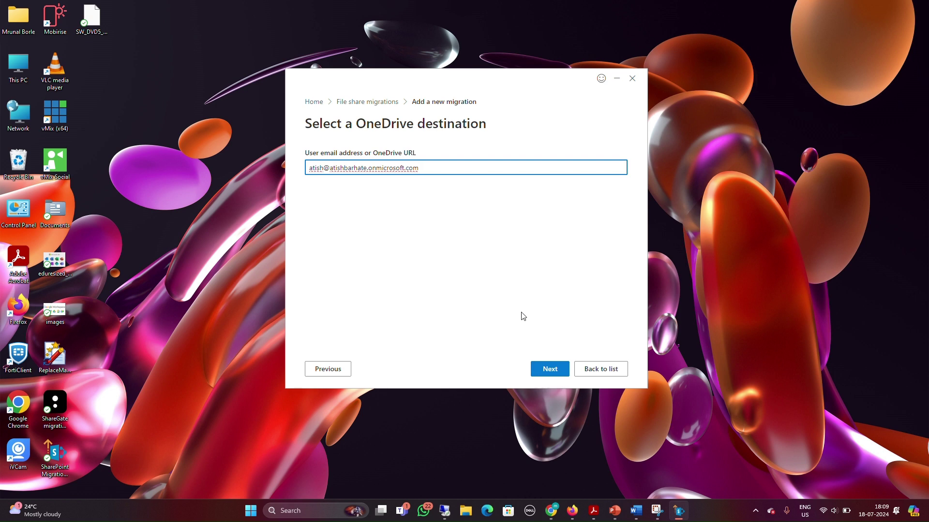
left_click(550, 371)
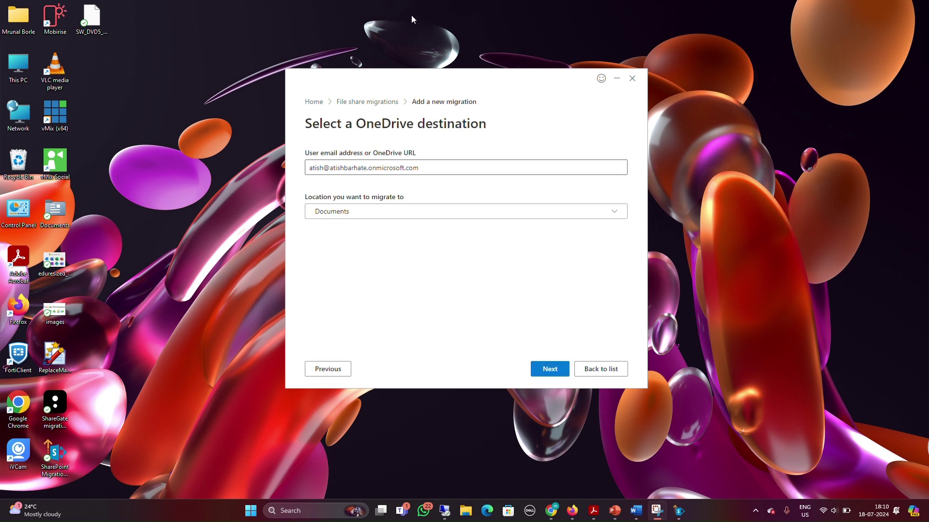
left_click(437, 213)
left_click(436, 216)
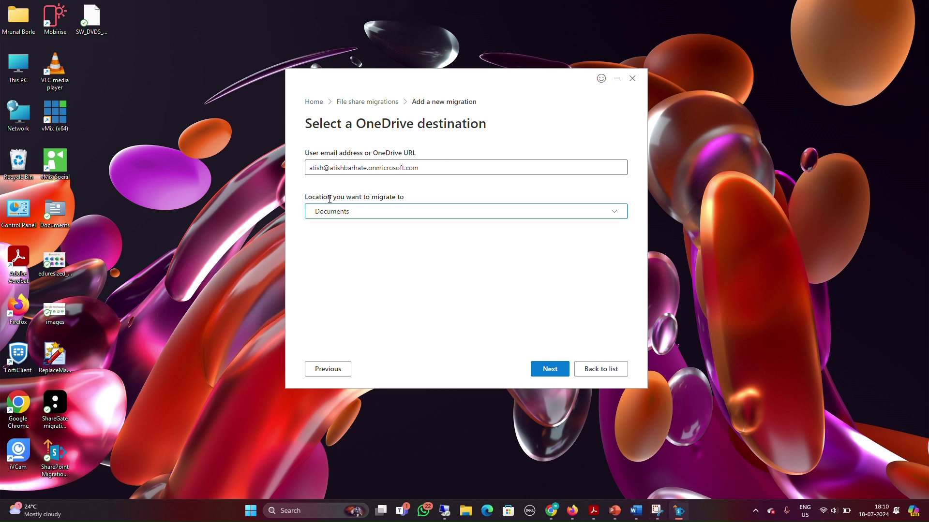
left_click(548, 371)
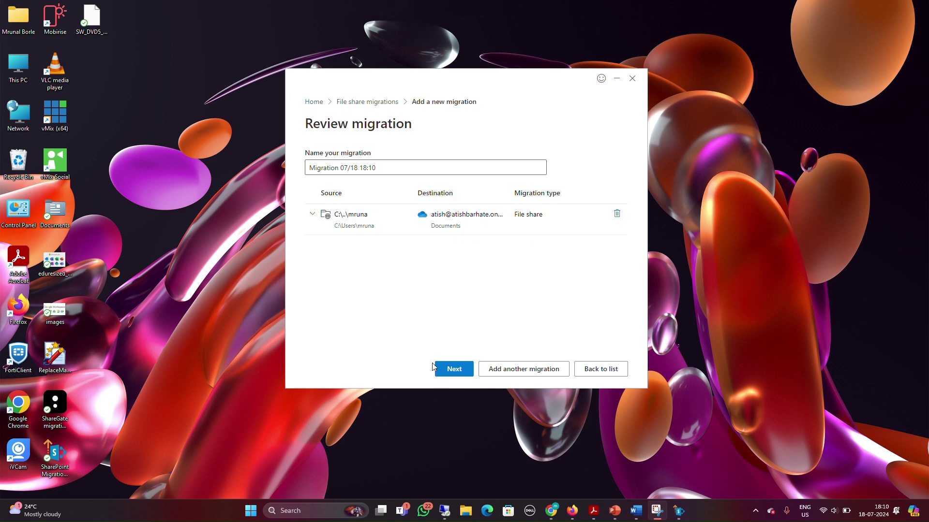
left_click(457, 370)
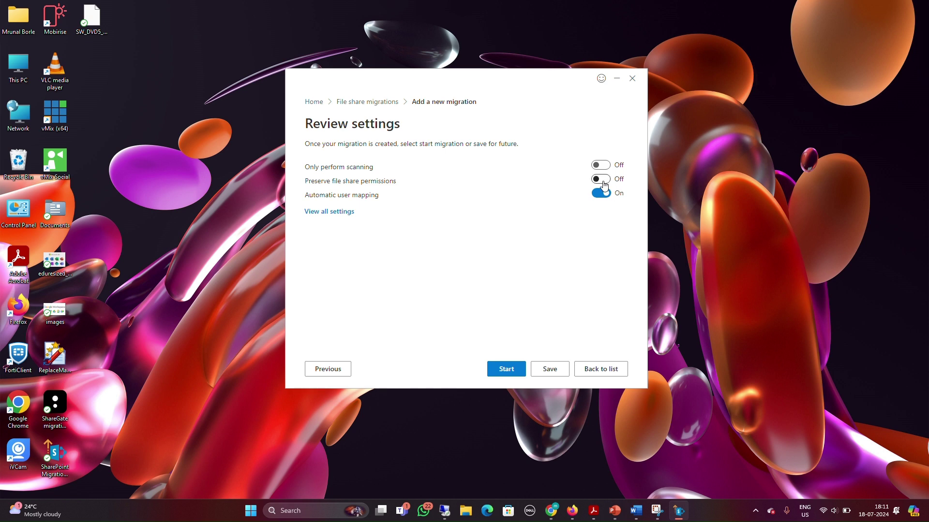
- Examine all migration settings, including the General, Users, Filters and Advanced options, and close them without changes
left_click(329, 212)
scroll(518, 259, "down", 1)
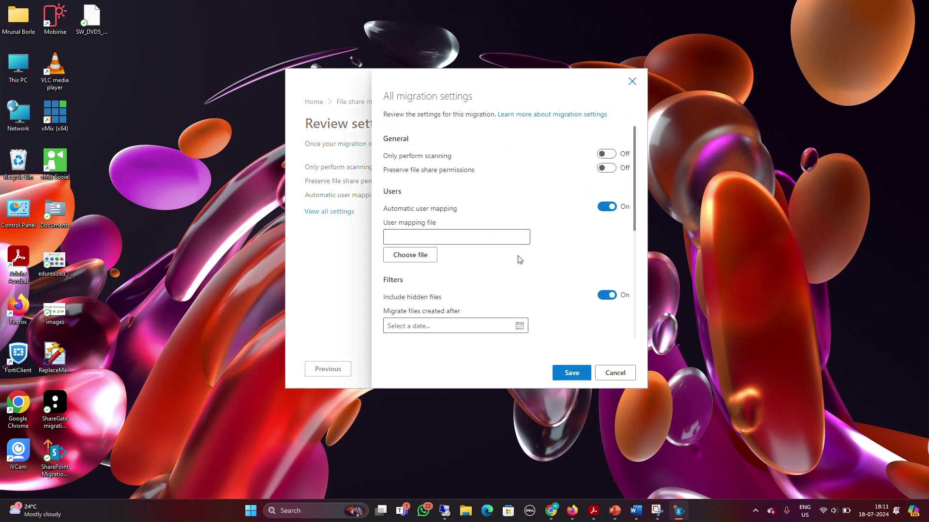
scroll(517, 259, "down", 5)
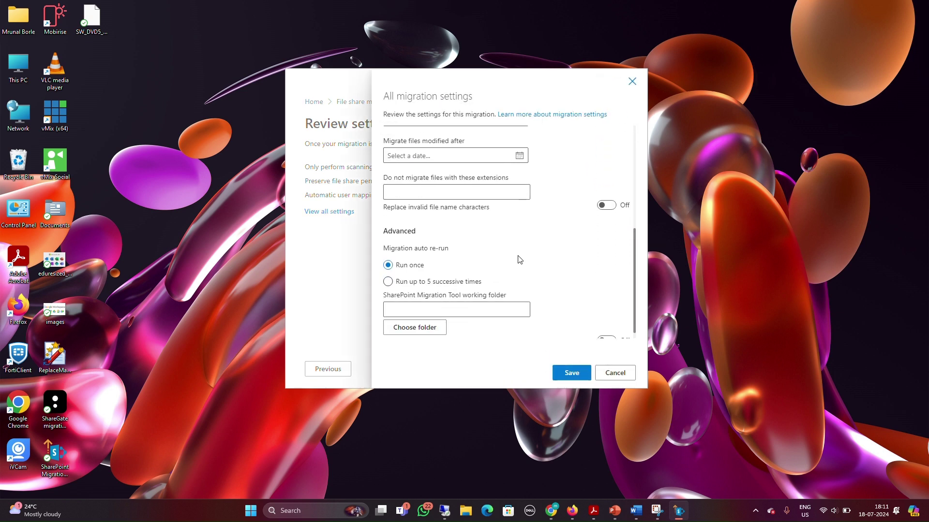
scroll(519, 260, "down", 1)
scroll(518, 260, "up", 5)
scroll(518, 259, "up", 2)
scroll(519, 259, "down", 2)
scroll(519, 260, "down", 2)
scroll(519, 258, "down", 2)
scroll(519, 259, "up", 6)
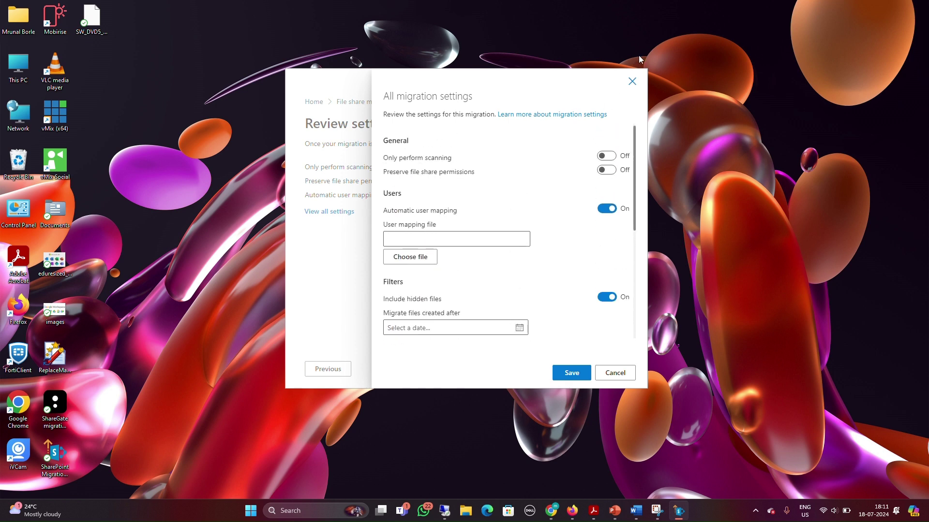
left_click(632, 81)
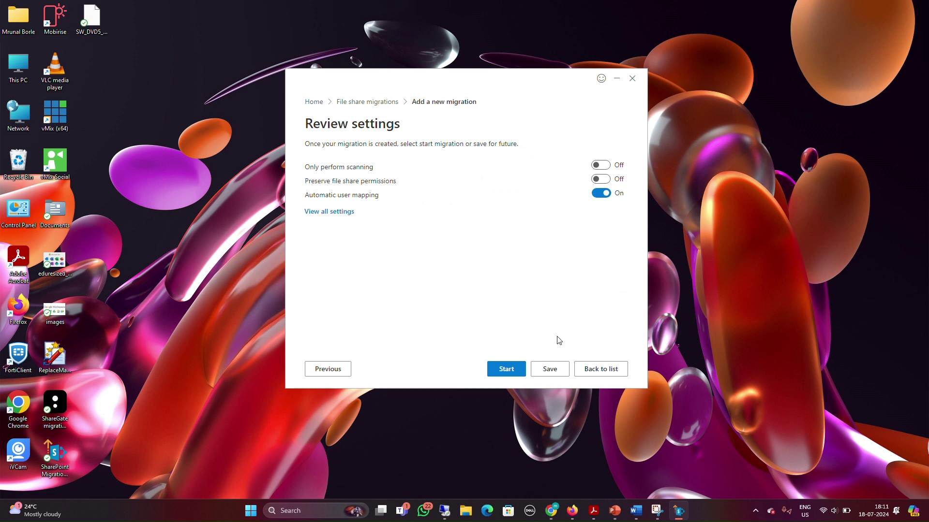
- Start the configured file share migration to OneDrive
left_click(502, 371)
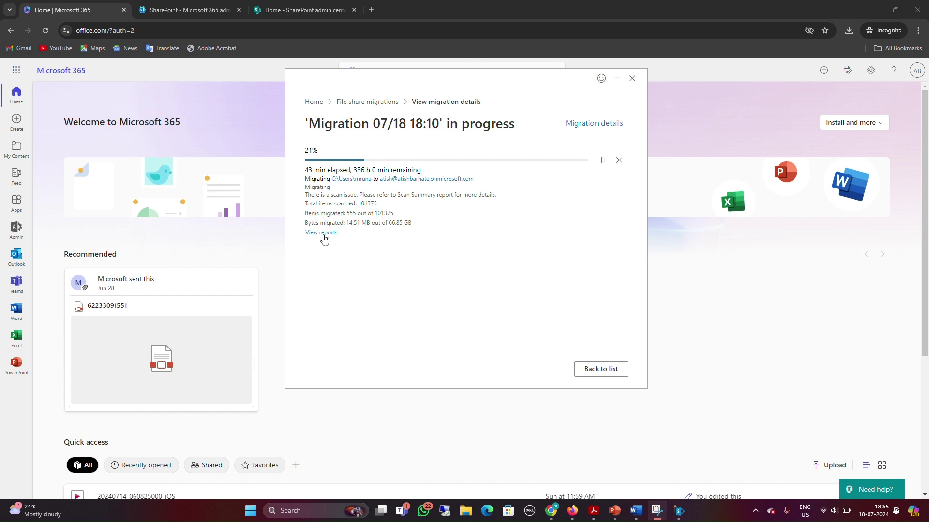
- View the migration's reports folder and inspect the ItemSummary report in Excel, closing the report when done
left_click(320, 234)
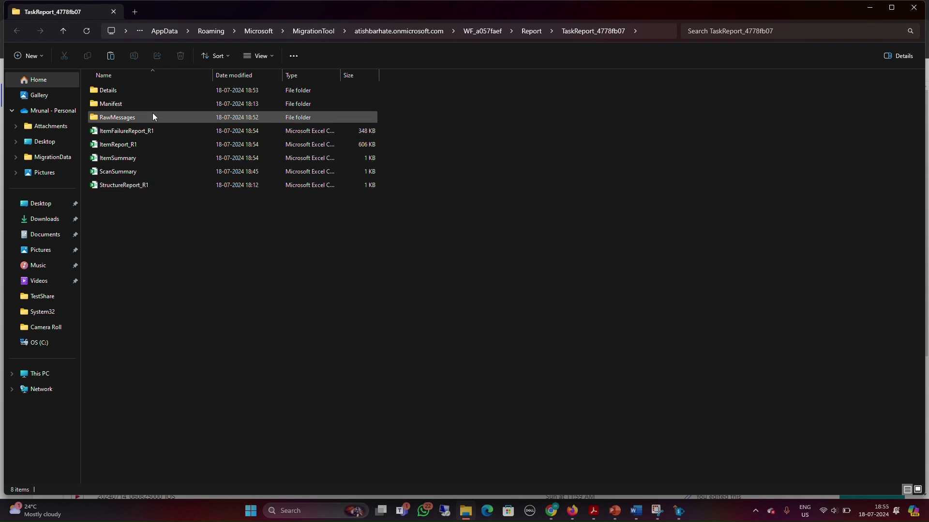
double_click(138, 158)
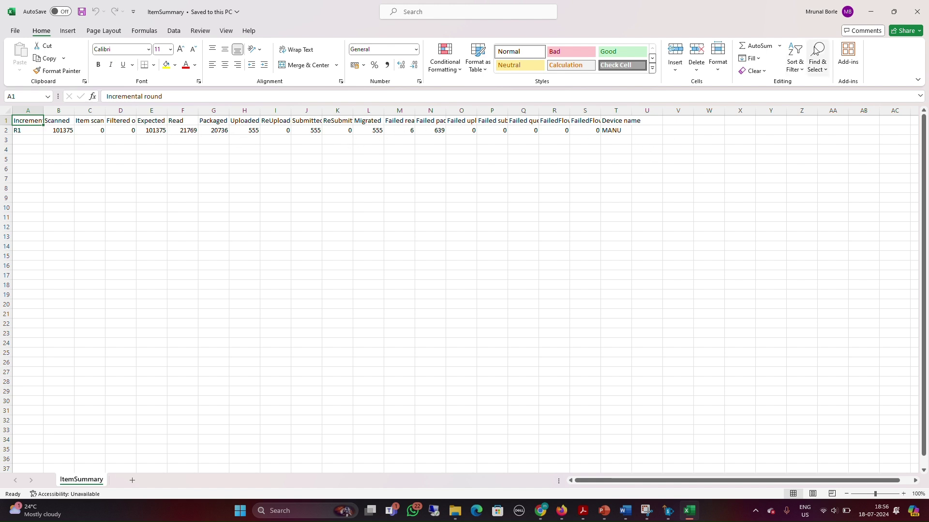
left_click(917, 11)
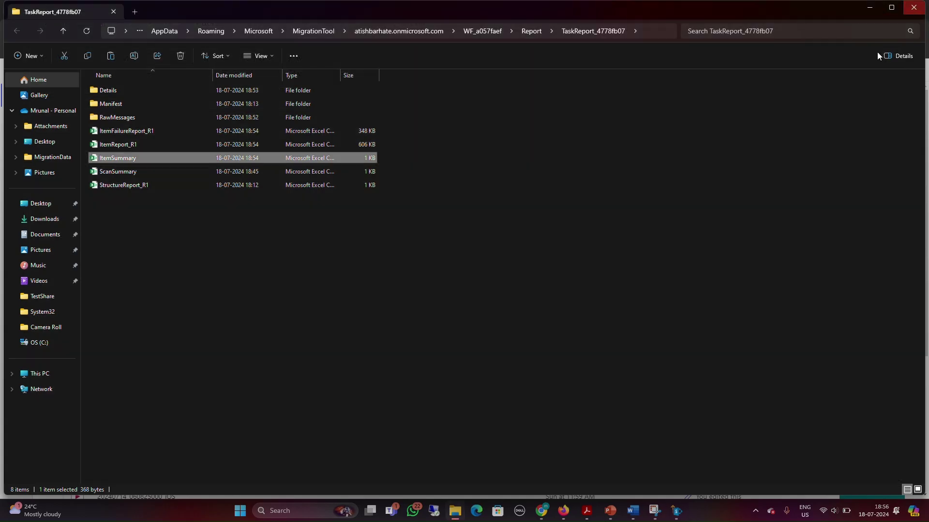
left_click(869, 11)
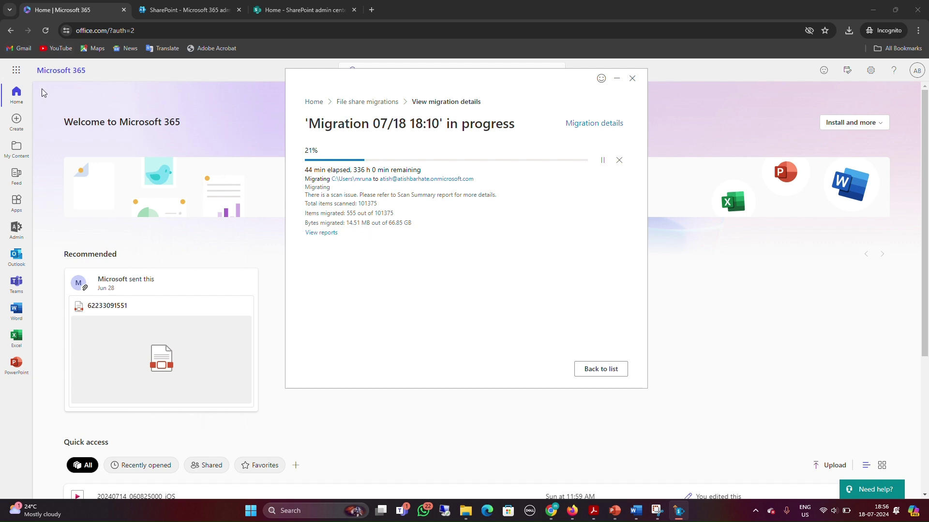
- Switch to Microsoft 365 in the browser, open OneDrive and show the account's My files
left_click(22, 72)
left_click(21, 72)
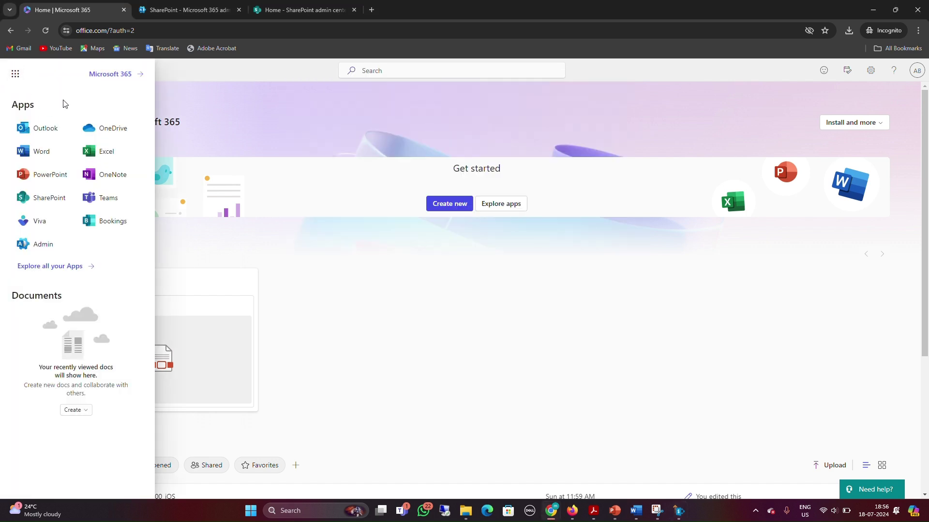
left_click(109, 132)
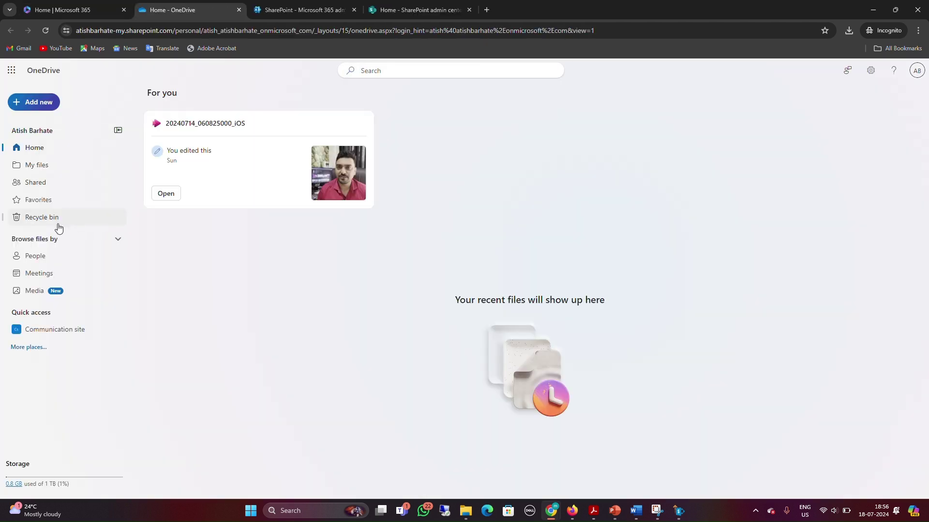
left_click(38, 165)
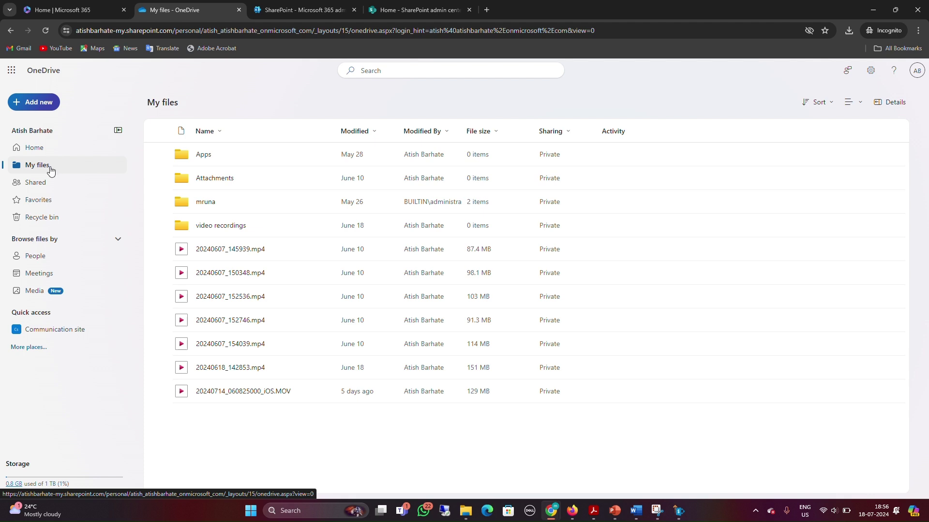
- Inspect the migrated user folder, including the afterSentDocuments folder inside Documents, and return to the user folder's top level
left_click(210, 205)
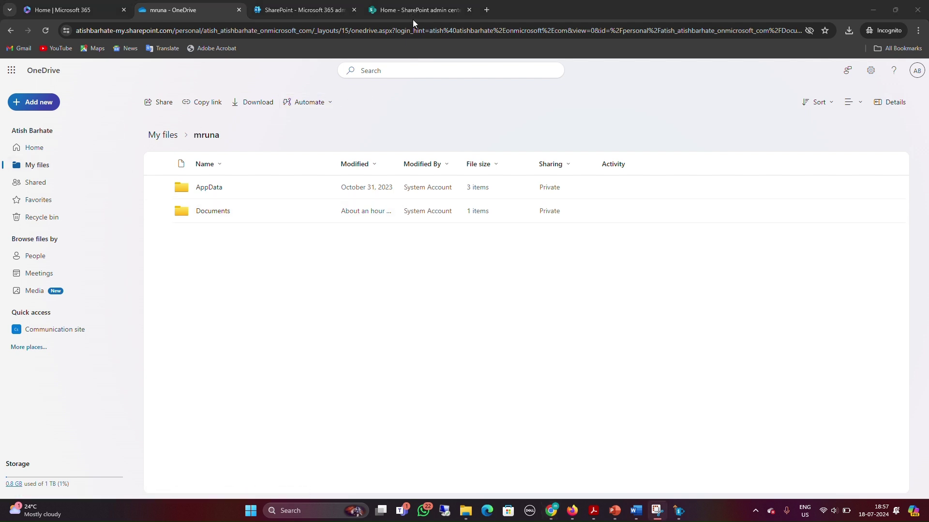
left_click(213, 214)
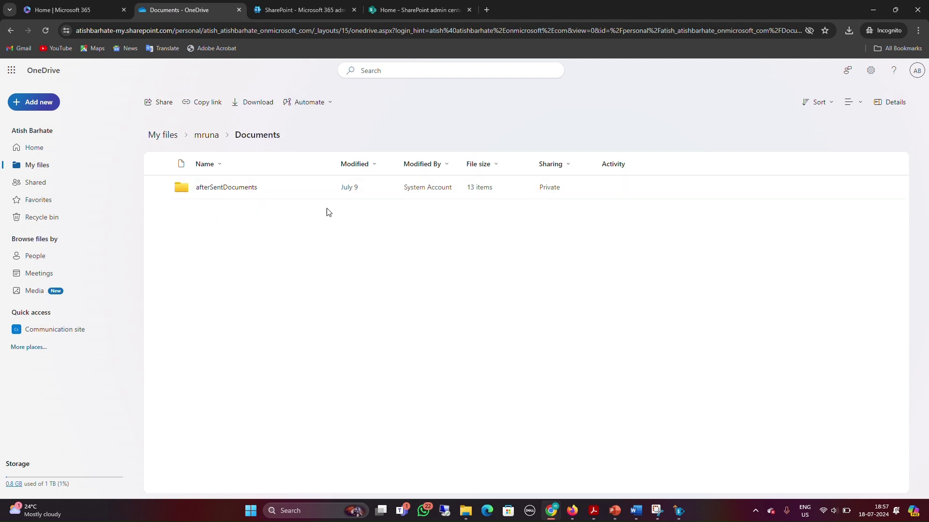
left_click(212, 191)
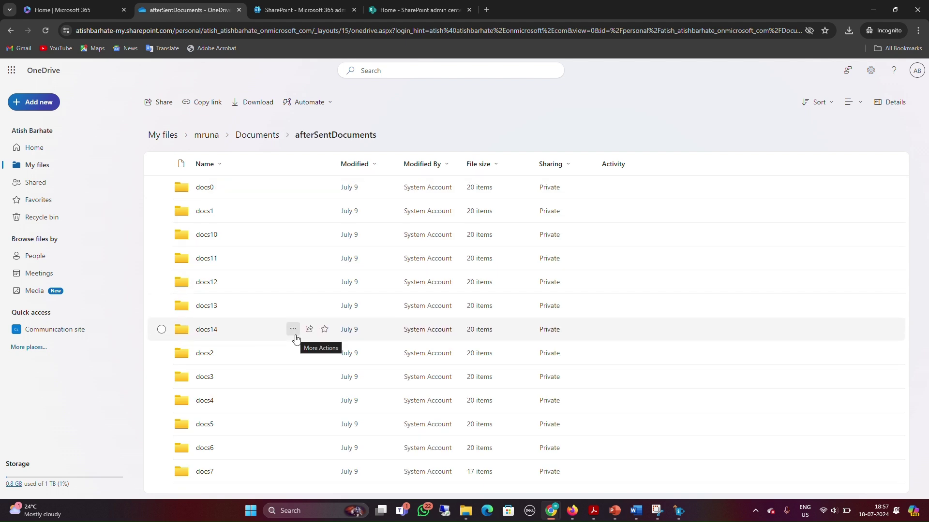
left_click(260, 141)
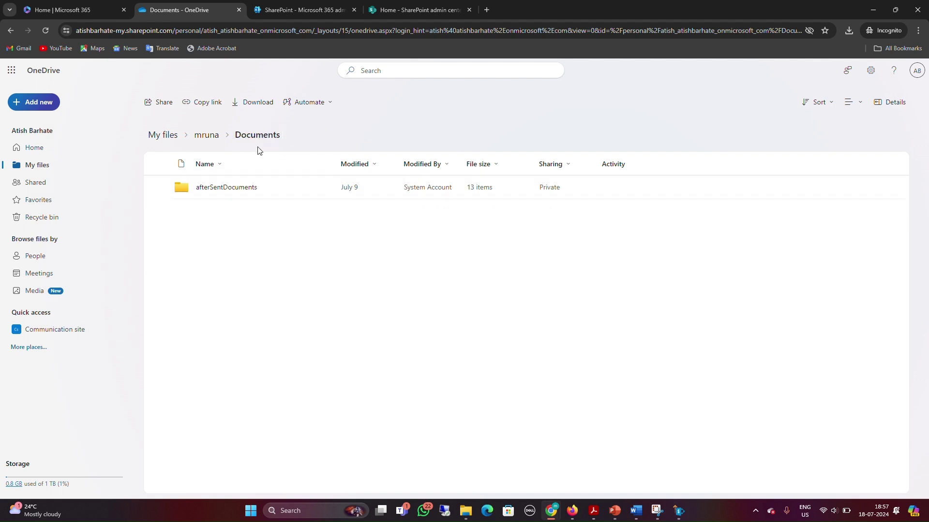
left_click(248, 187)
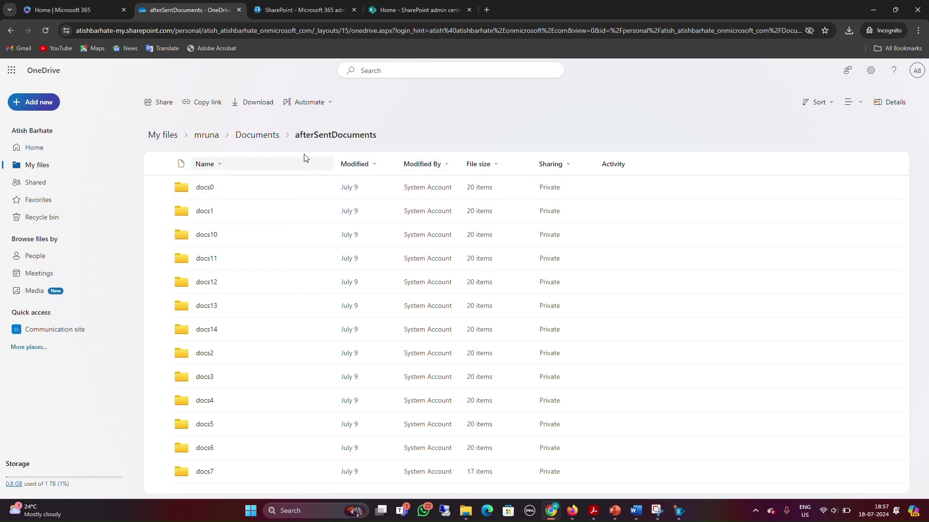
left_click(263, 137)
left_click(212, 139)
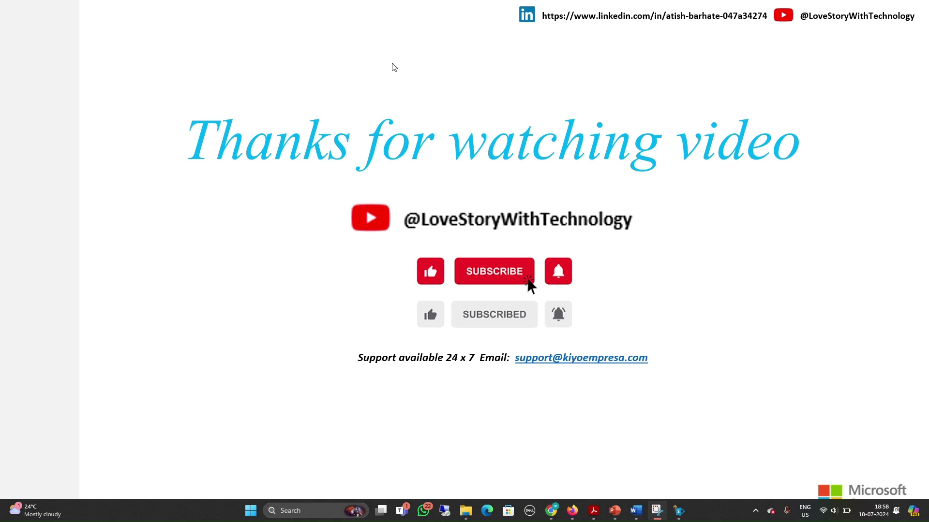
left_click(430, 17)
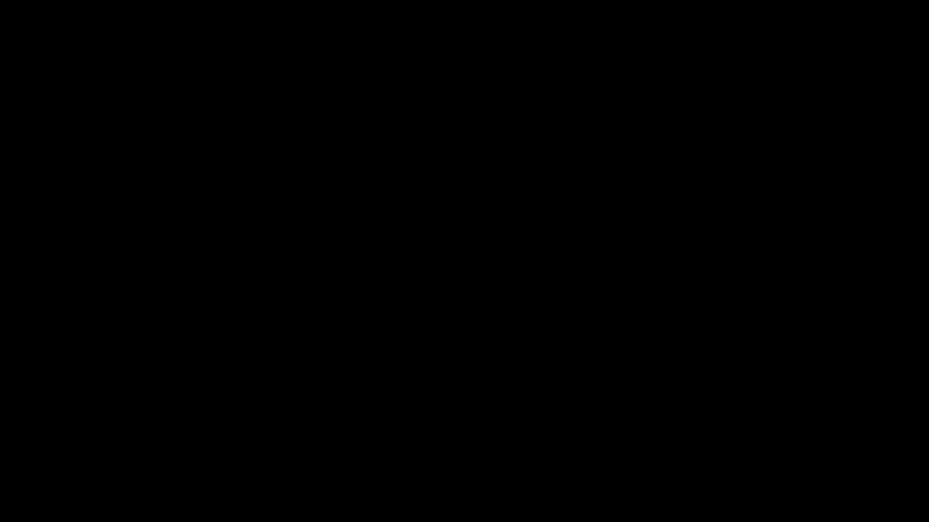